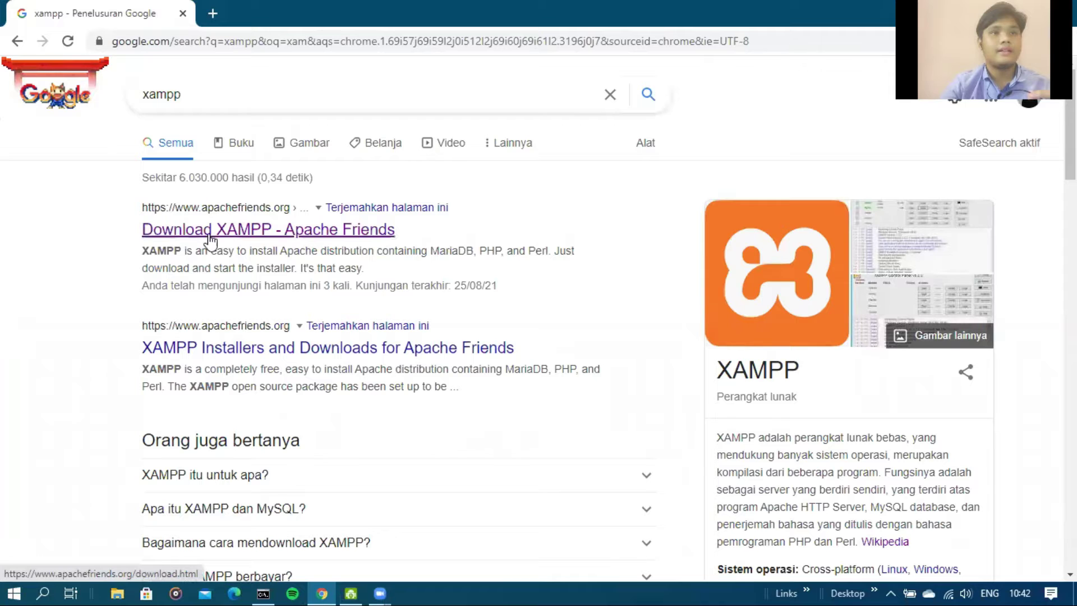
Step: Open the Apache Friends download page from the search results and download the 64-bit XAMPP for Windows 7.3.29 / PHP 7.3.29
{"action": "left_click", "coordinate": [215, 239]}
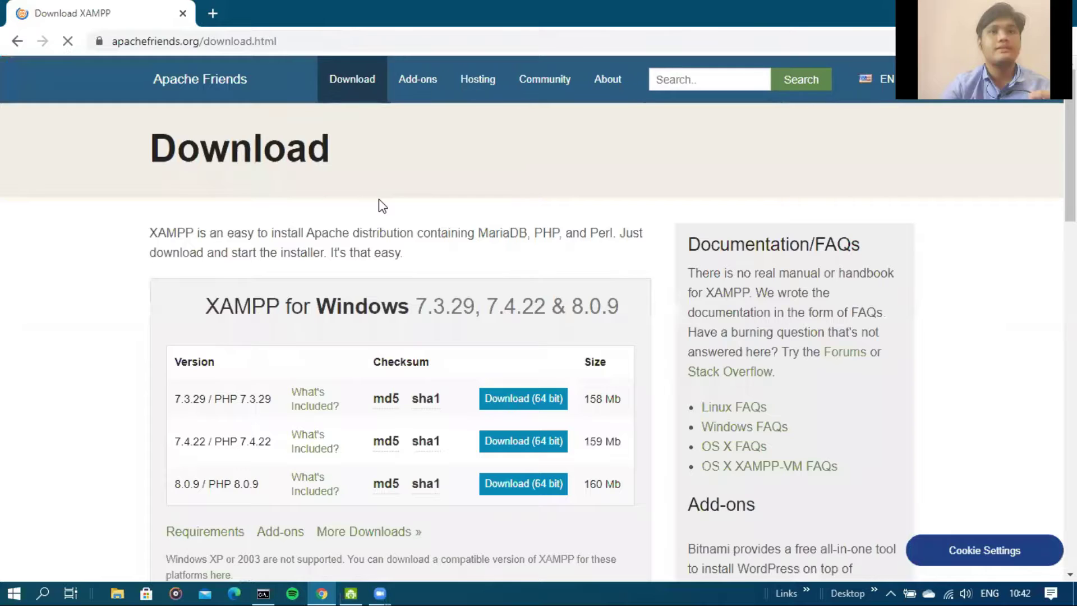
{"action": "scroll", "coordinate": [378, 202], "scroll_direction": "down", "scroll_amount": 3}
{"action": "scroll", "coordinate": [328, 203], "scroll_direction": "up", "scroll_amount": 3}
{"action": "scroll", "coordinate": [330, 204], "scroll_direction": "down", "scroll_amount": 2}
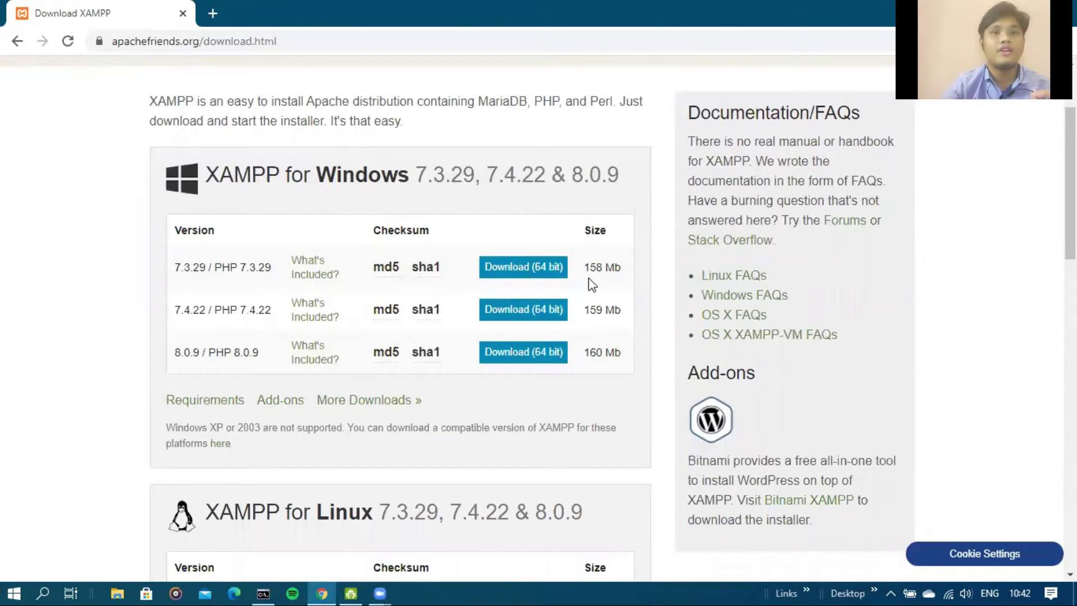
{"action": "left_click", "coordinate": [501, 268]}
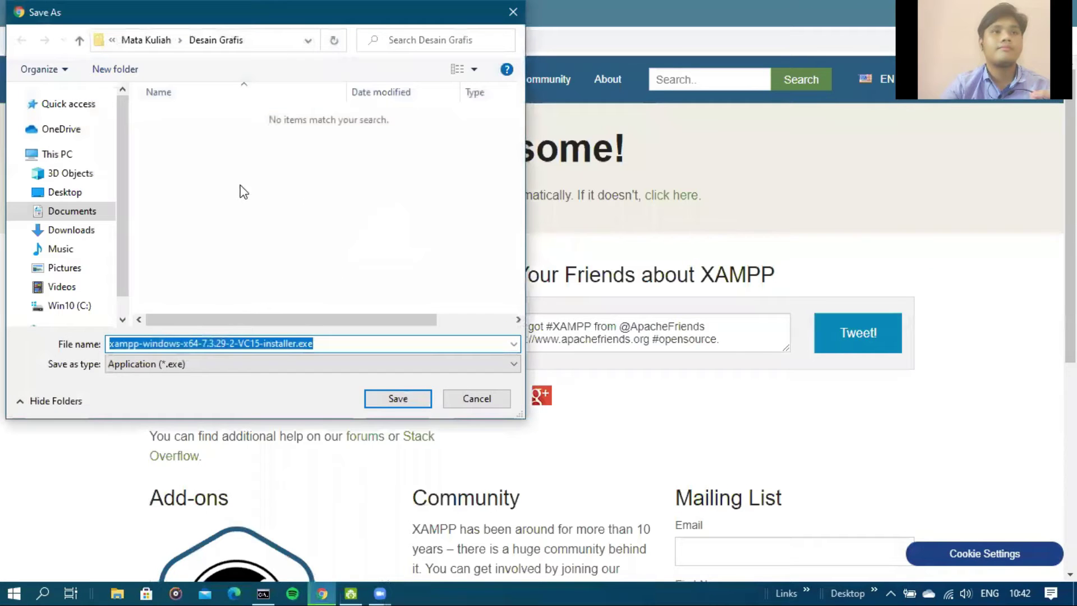
Step: Save xampp-windows-x64-7.3.29-2-VC15-installer.exe in the Documents folder
{"action": "left_click", "coordinate": [89, 230]}
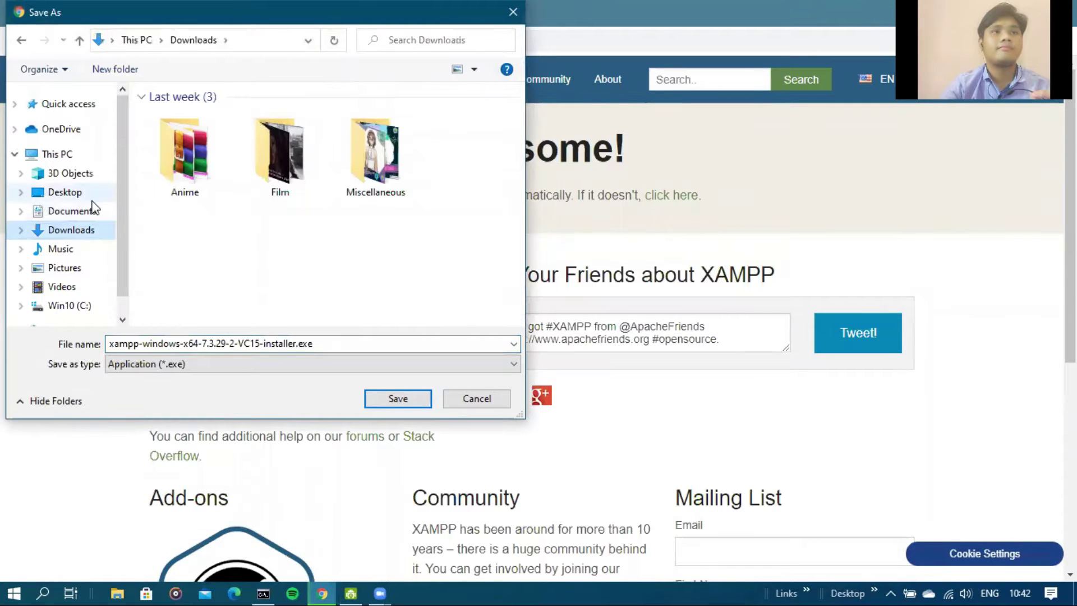
{"action": "left_click", "coordinate": [92, 199]}
{"action": "left_click", "coordinate": [92, 212]}
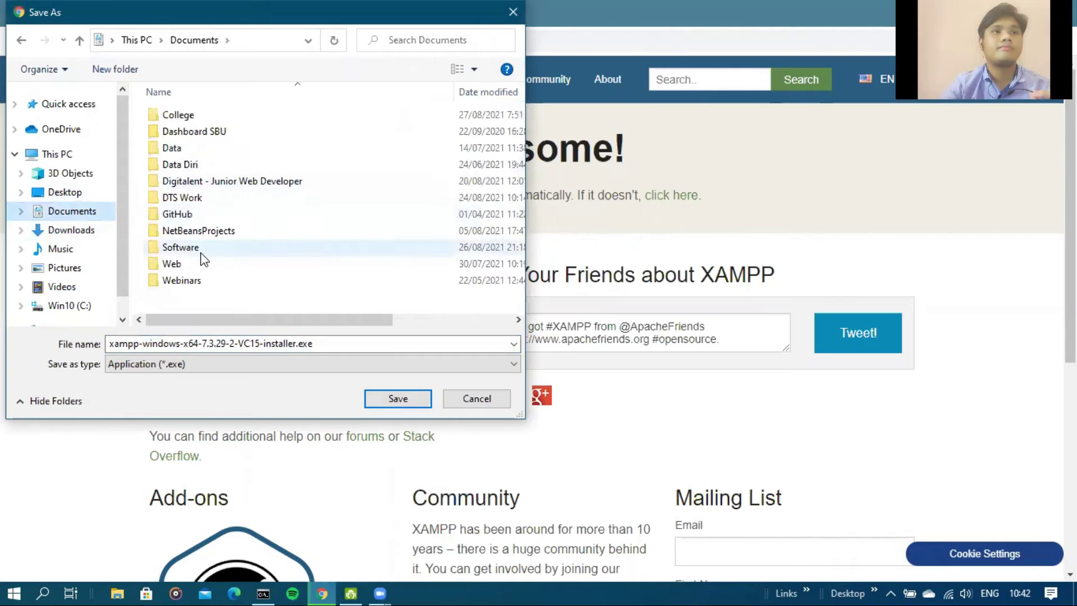
{"action": "left_click", "coordinate": [397, 399]}
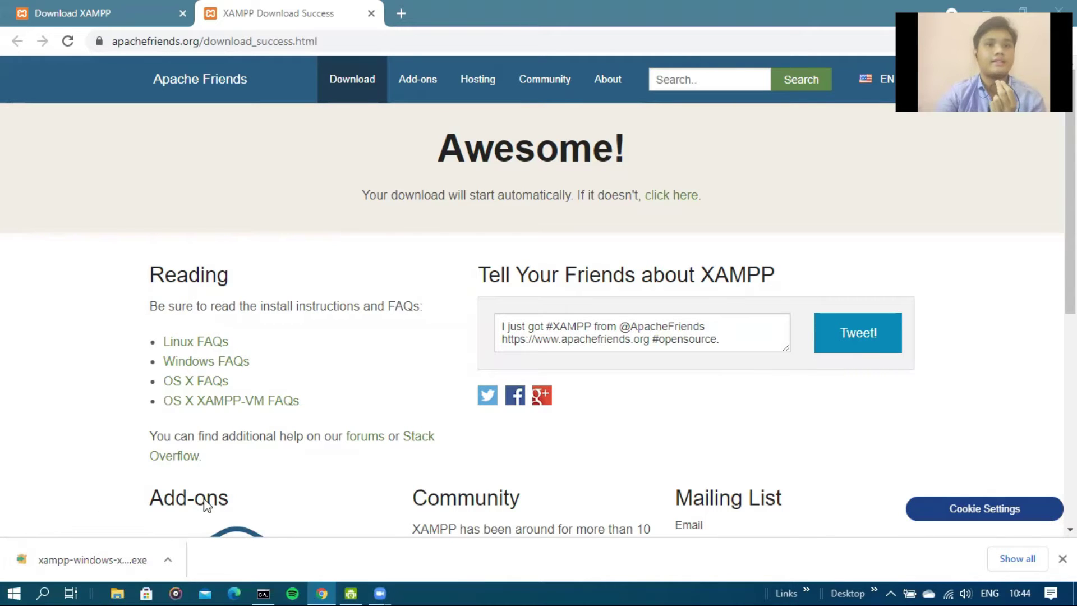
Step: Run the downloaded XAMPP installer, minimize the browser and acknowledge the User Account Control warning
{"action": "left_click", "coordinate": [101, 561]}
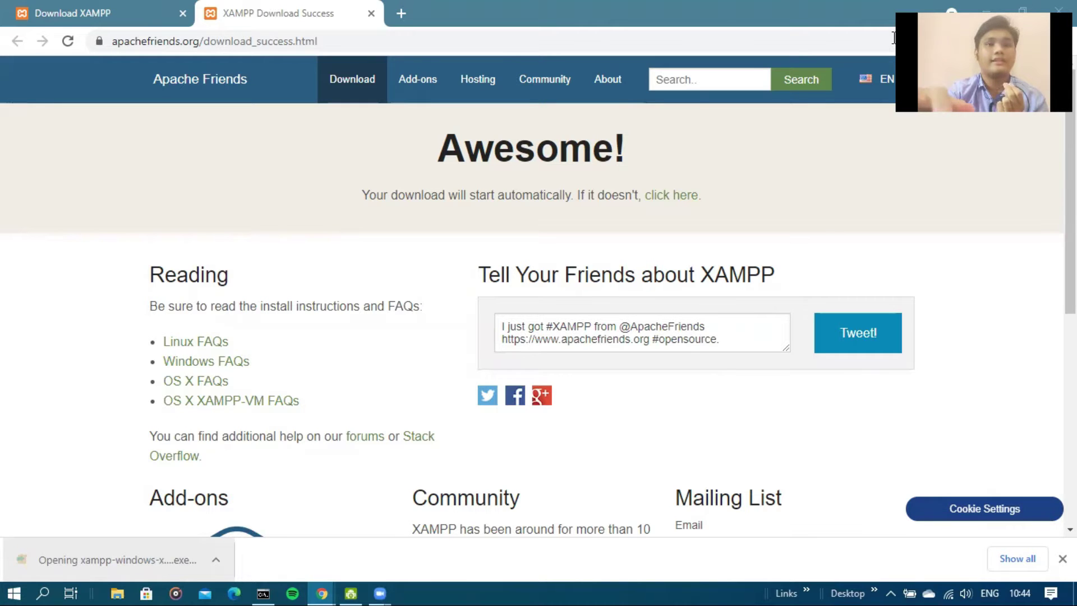
{"action": "left_click", "coordinate": [949, 10]}
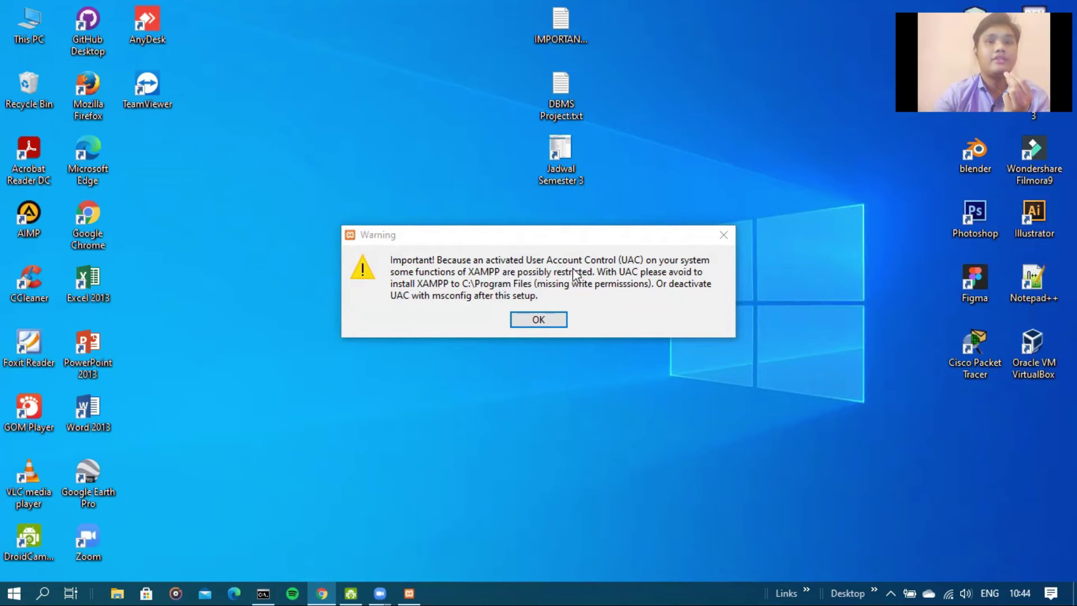
{"action": "left_click", "coordinate": [538, 320]}
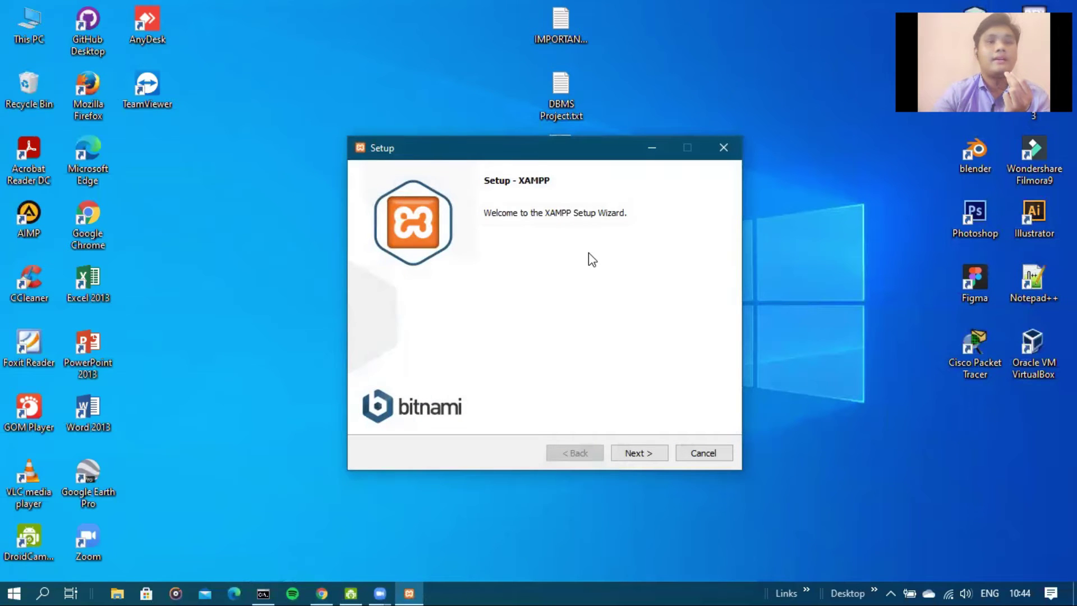
Step: Advance through the XAMPP setup with all components selected, C:\xampp as the installation folder and English as the language
{"action": "left_click", "coordinate": [632, 453]}
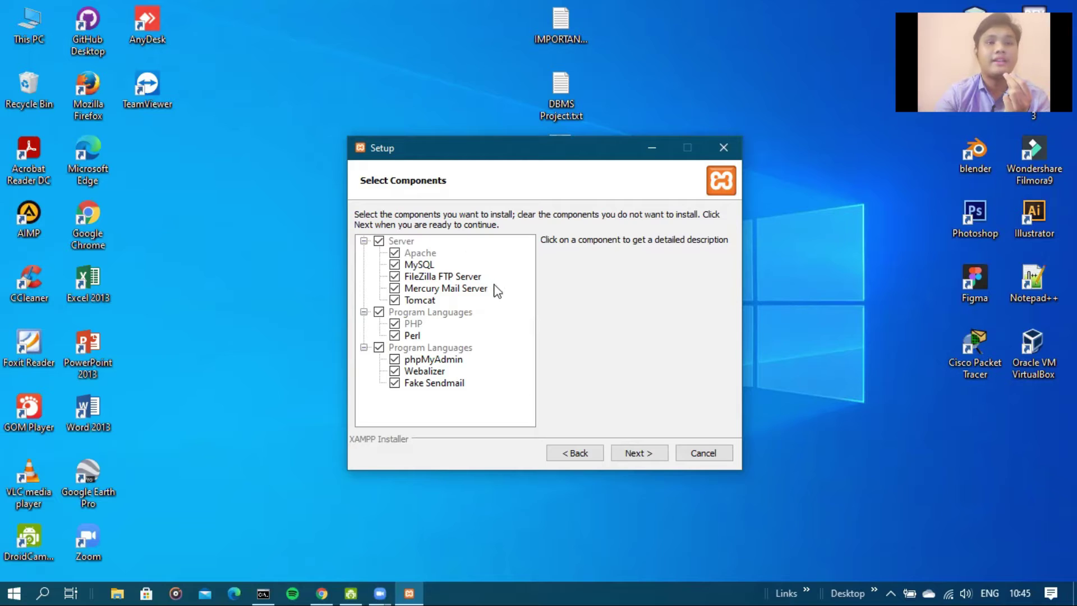
{"action": "left_click", "coordinate": [634, 455]}
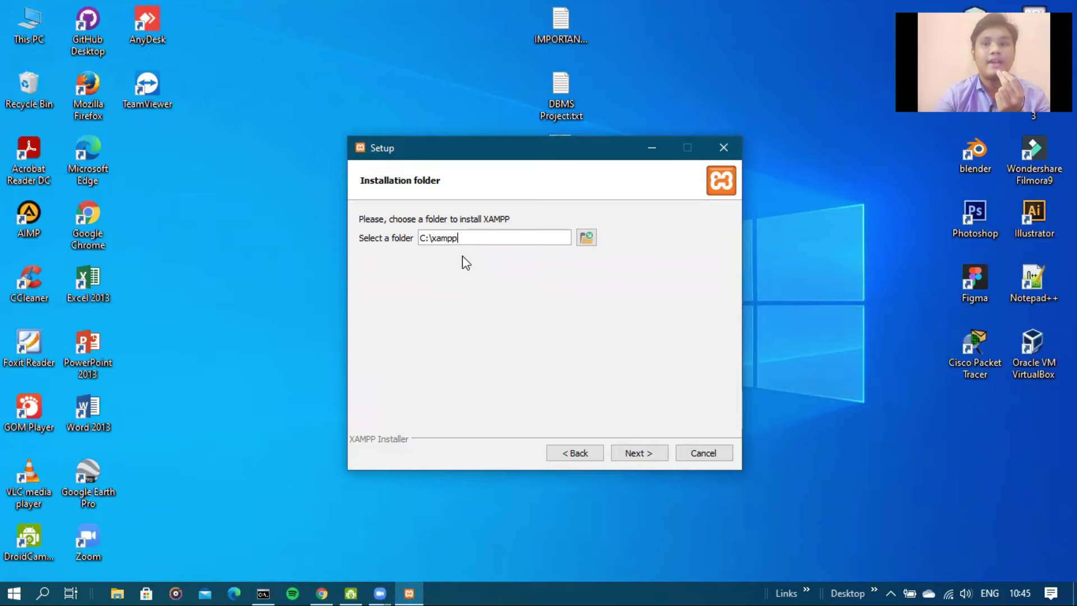
{"action": "left_click", "coordinate": [654, 453]}
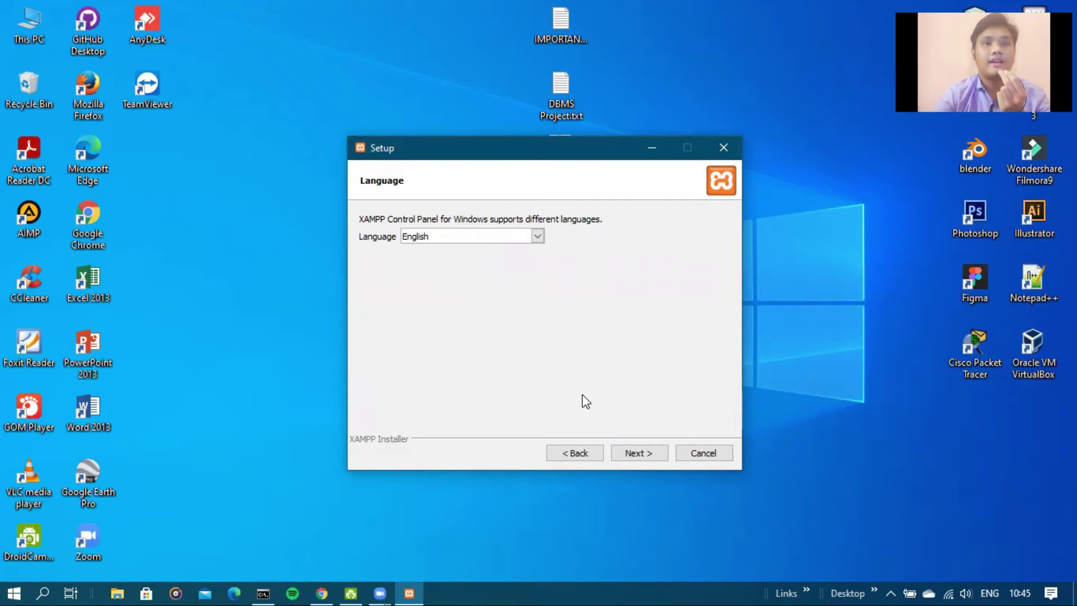
{"action": "left_click", "coordinate": [628, 454]}
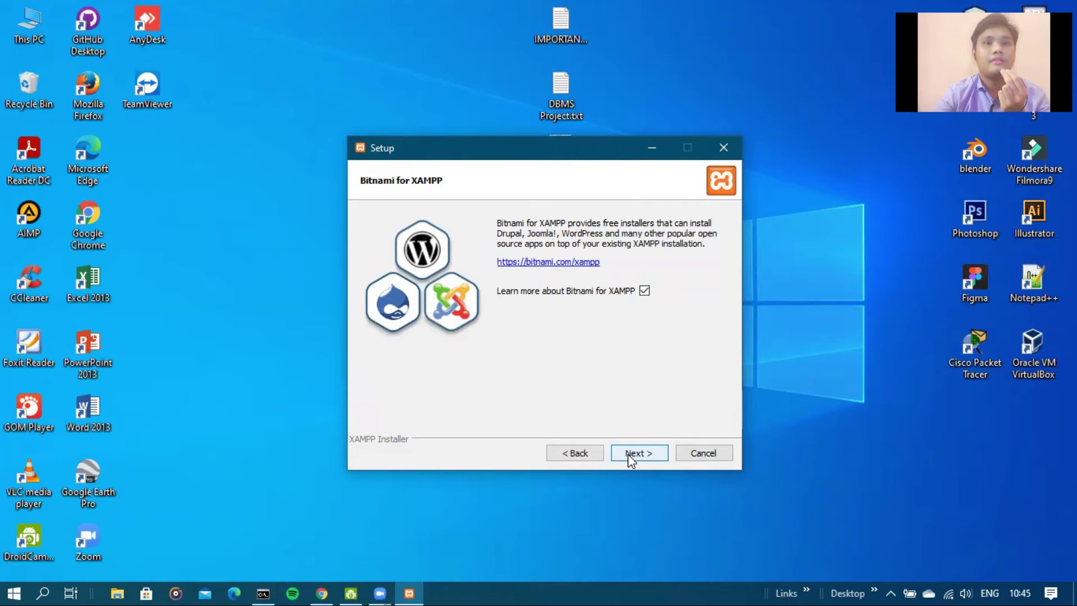
Step: Continue past the Bitnami for XAMPP page, minimize the web page it opens and start the installation
{"action": "left_click", "coordinate": [628, 453]}
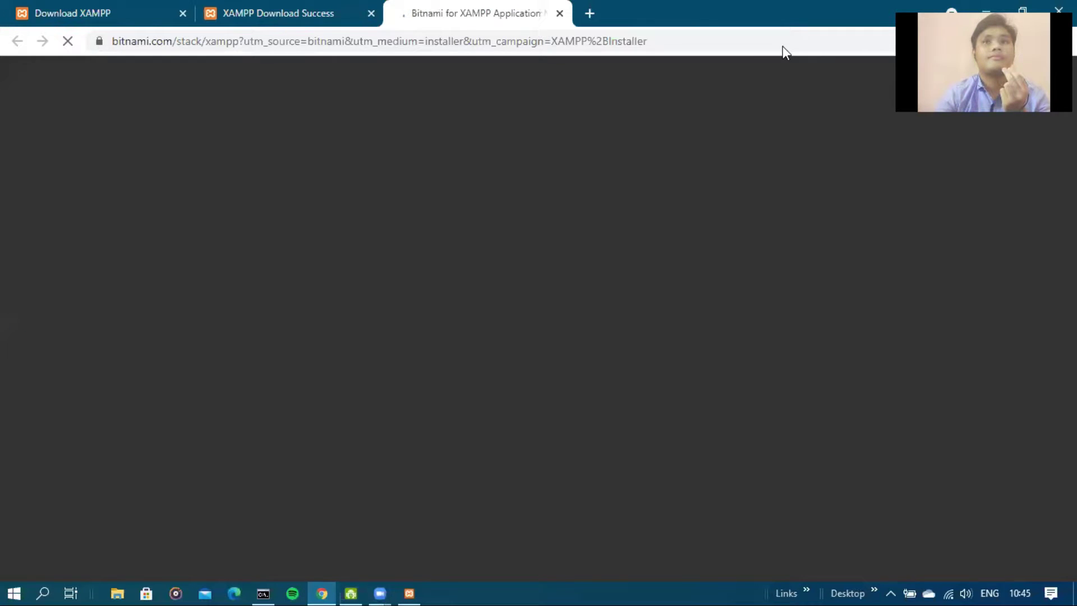
{"action": "key", "text": "super+Down"}
{"action": "left_click_drag", "start_coordinate": [864, 45], "coordinate": [702, 56]}
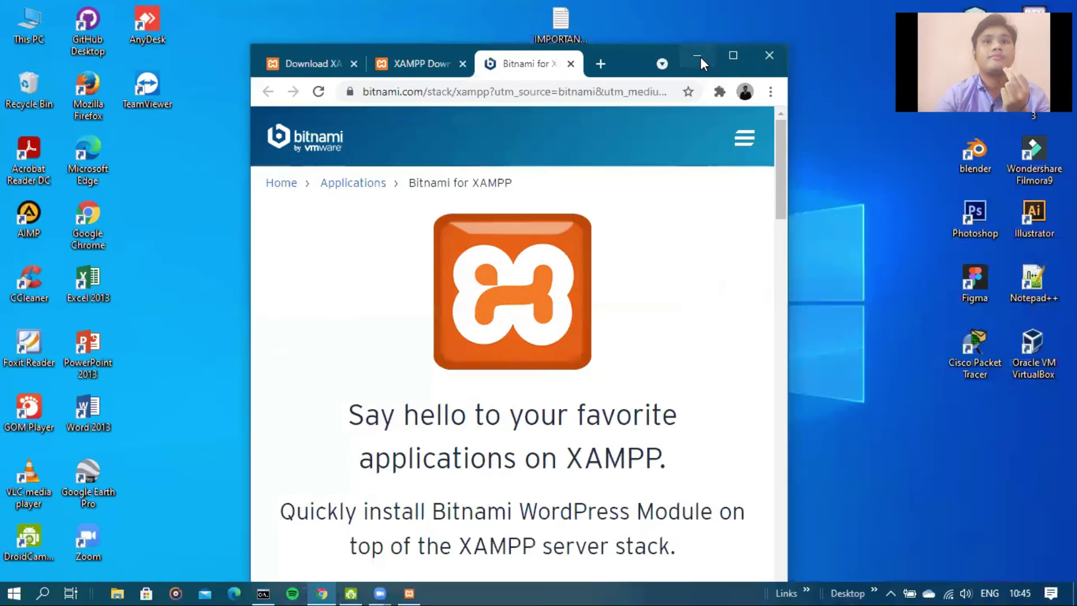
{"action": "left_click", "coordinate": [700, 56]}
{"action": "left_click", "coordinate": [636, 452]}
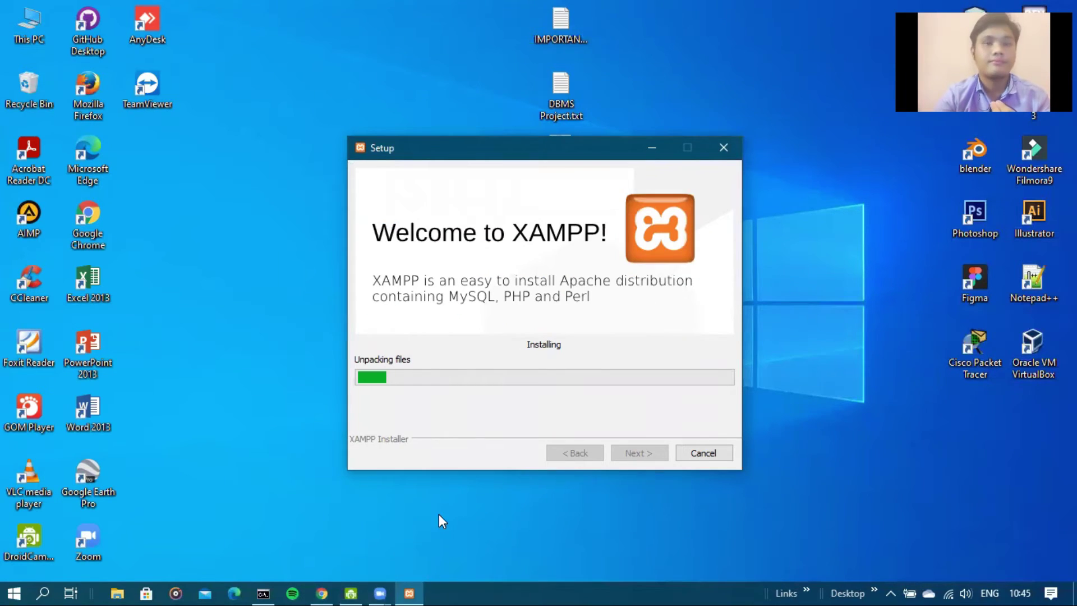
Step: Finish the XAMPP setup wizard with the option to start the Control Panel kept enabled
{"action": "mouse_move", "coordinate": [540, 149]}
{"action": "left_mouse_down"}
{"action": "mouse_move", "coordinate": [541, 116]}
{"action": "mouse_move", "coordinate": [540, 131]}
{"action": "left_mouse_up"}
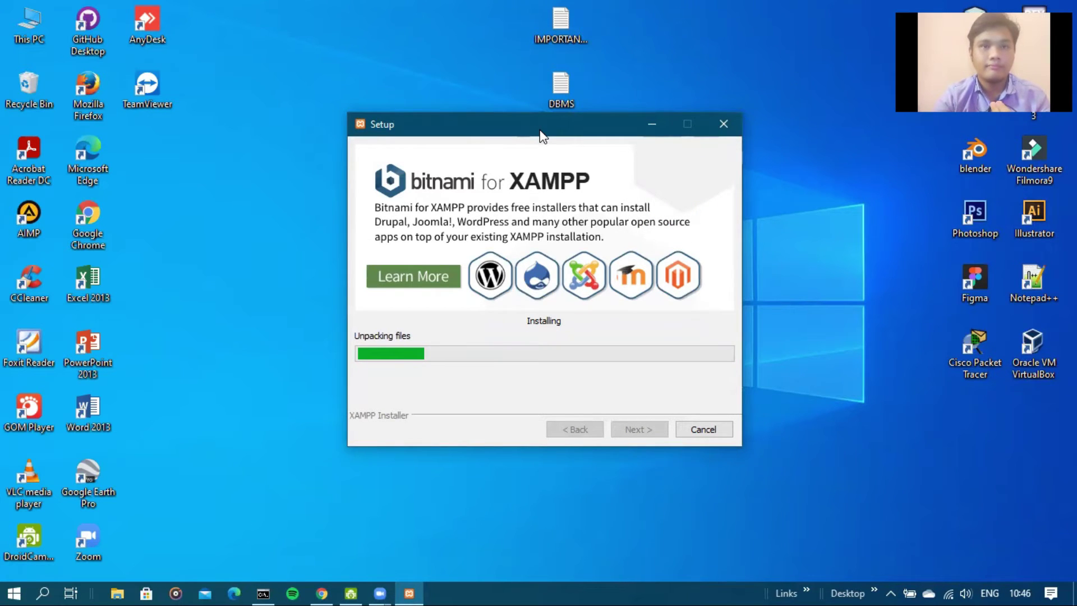
{"action": "left_click", "coordinate": [853, 66]}
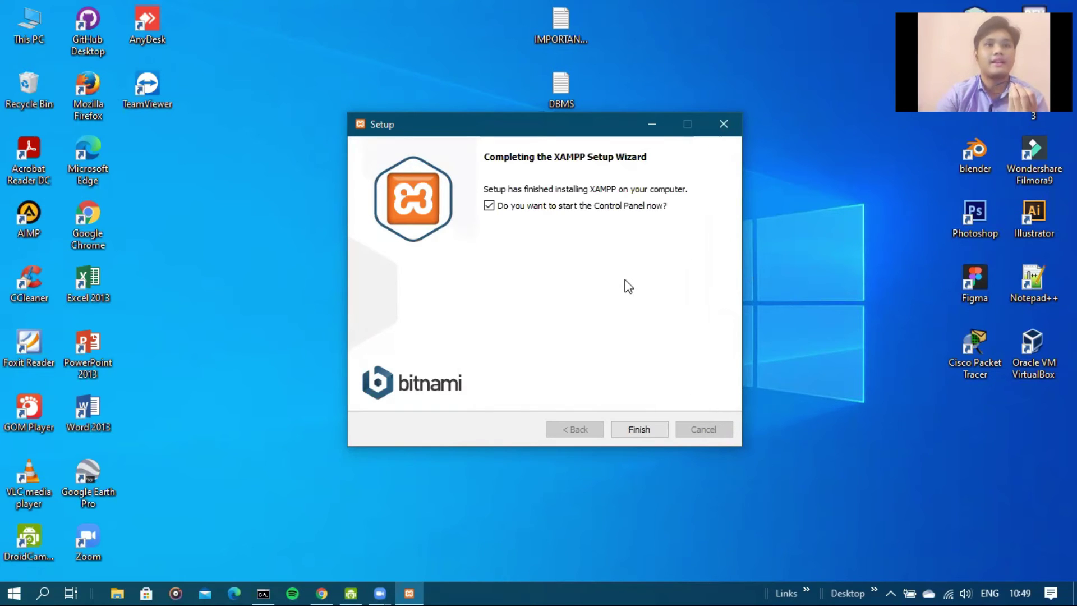
{"action": "left_click", "coordinate": [625, 434]}
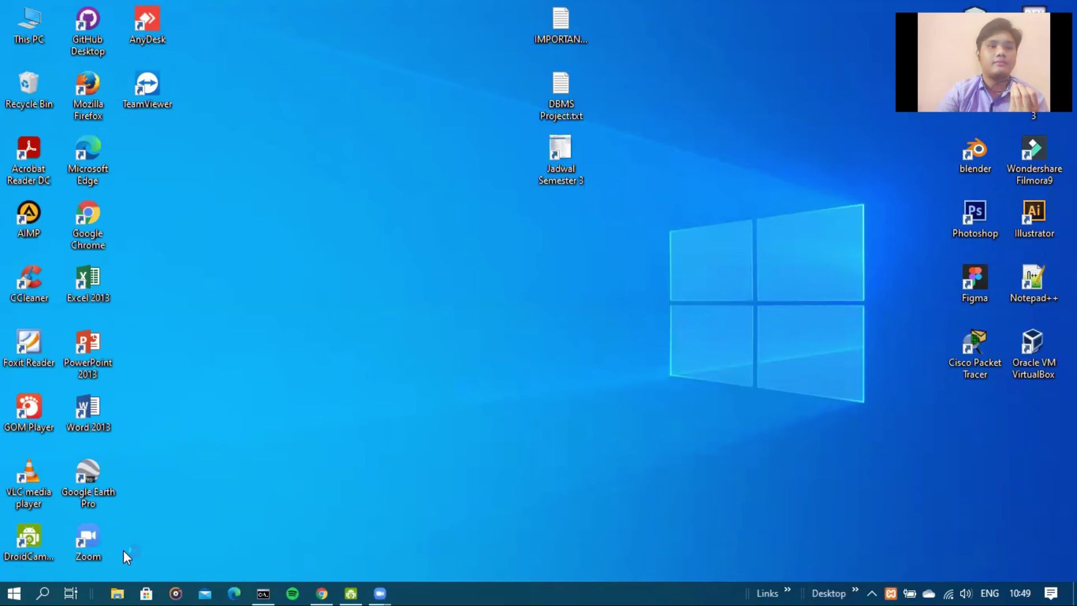
Step: Move the XAMPP Control Panel window toward the middle of the desktop and start the Apache and MySQL modules
{"action": "left_click", "coordinate": [43, 593]}
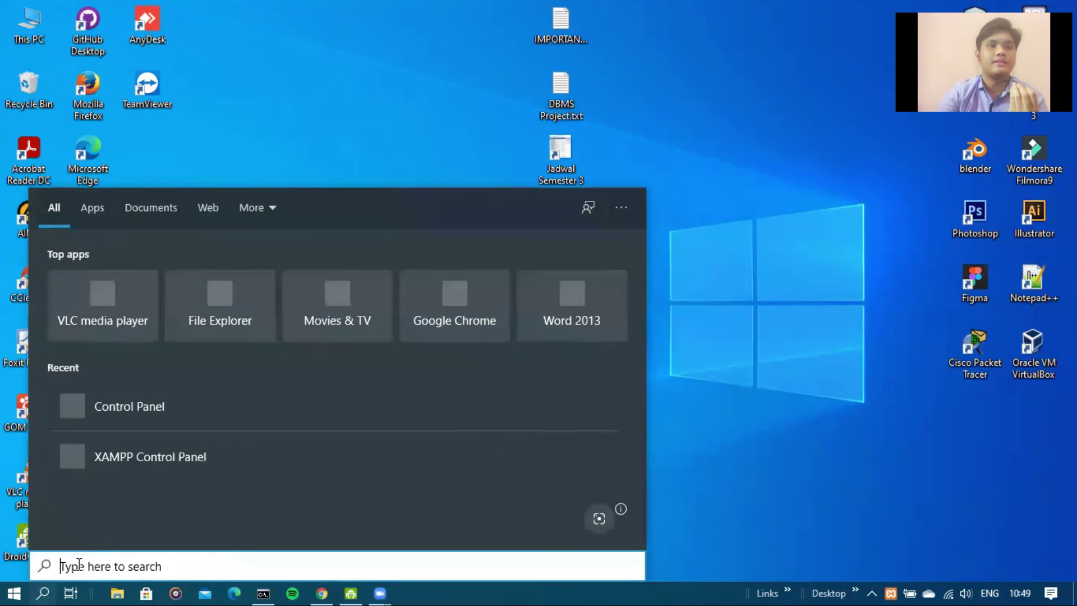
{"action": "left_click", "coordinate": [701, 180]}
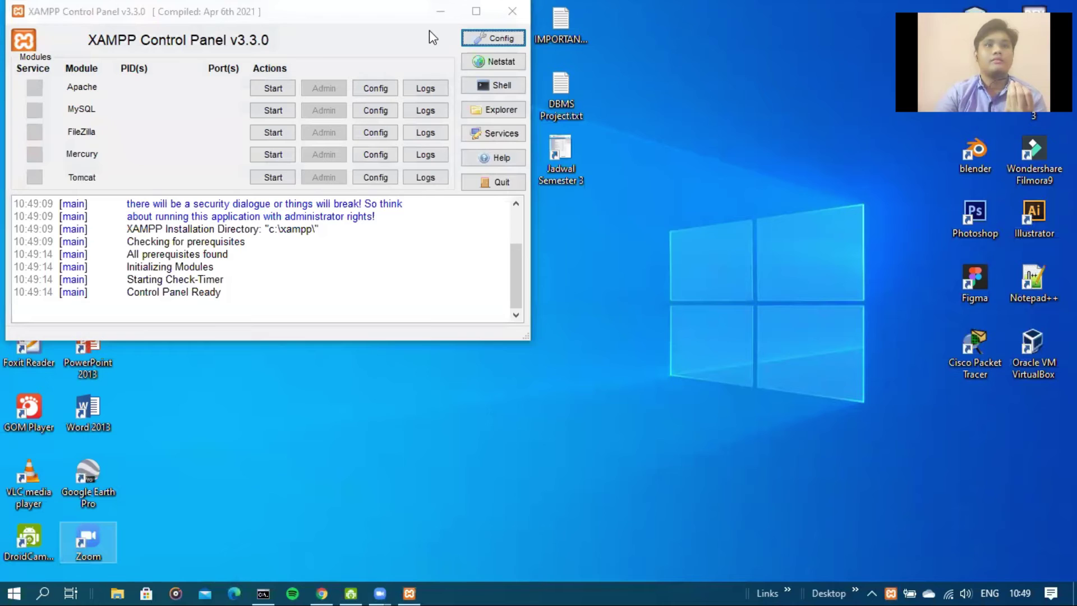
{"action": "left_click", "coordinate": [429, 31]}
{"action": "left_click_drag", "start_coordinate": [284, 10], "coordinate": [579, 96]}
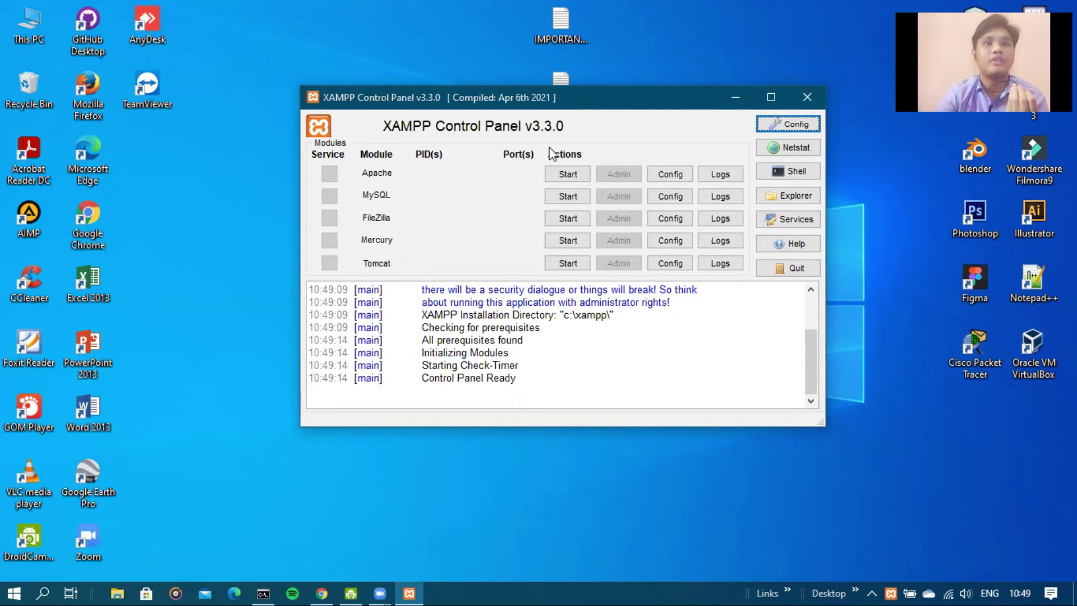
{"action": "left_click", "coordinate": [566, 175]}
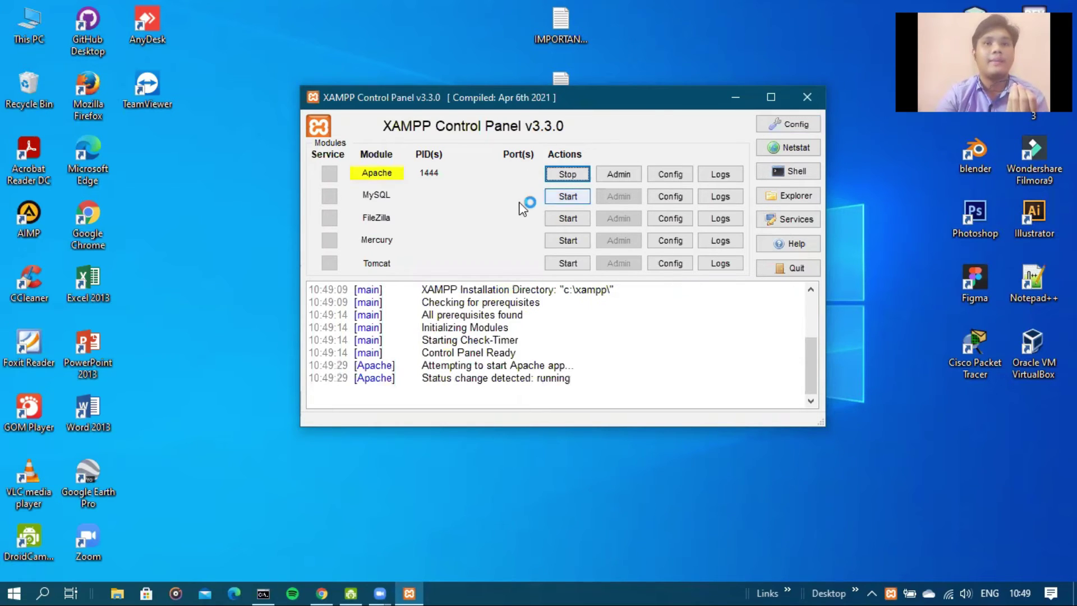
{"action": "left_click", "coordinate": [554, 198]}
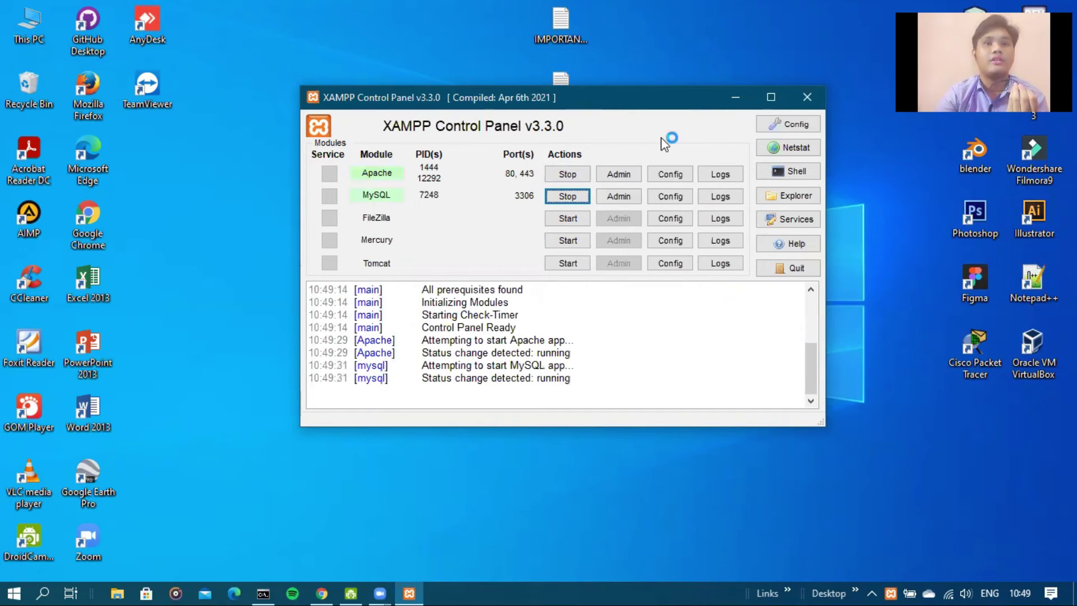
Step: Switch to the maximized Chrome window and load localhost/ in a new tab to test the Apache server
{"action": "left_click", "coordinate": [321, 593]}
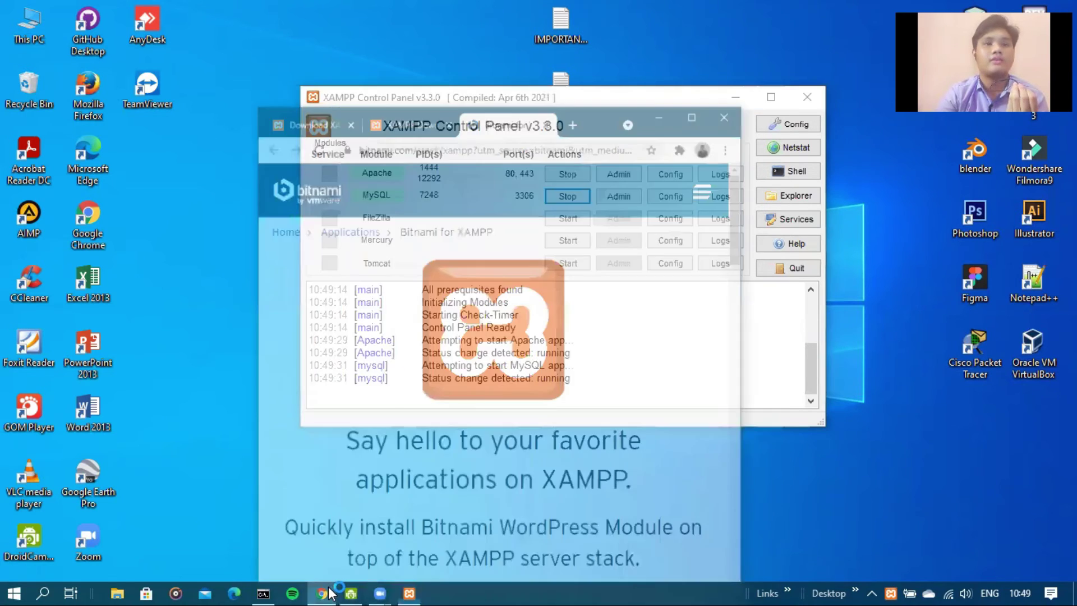
{"action": "left_click", "coordinate": [732, 56]}
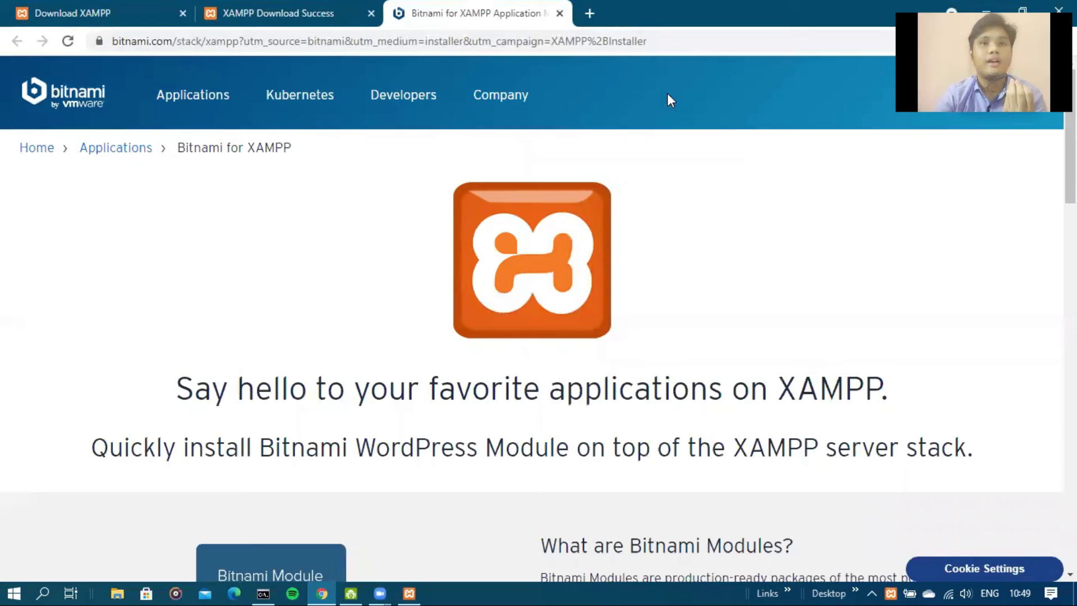
{"action": "key", "text": "ctrl+t"}
{"action": "left_click", "coordinate": [554, 39]}
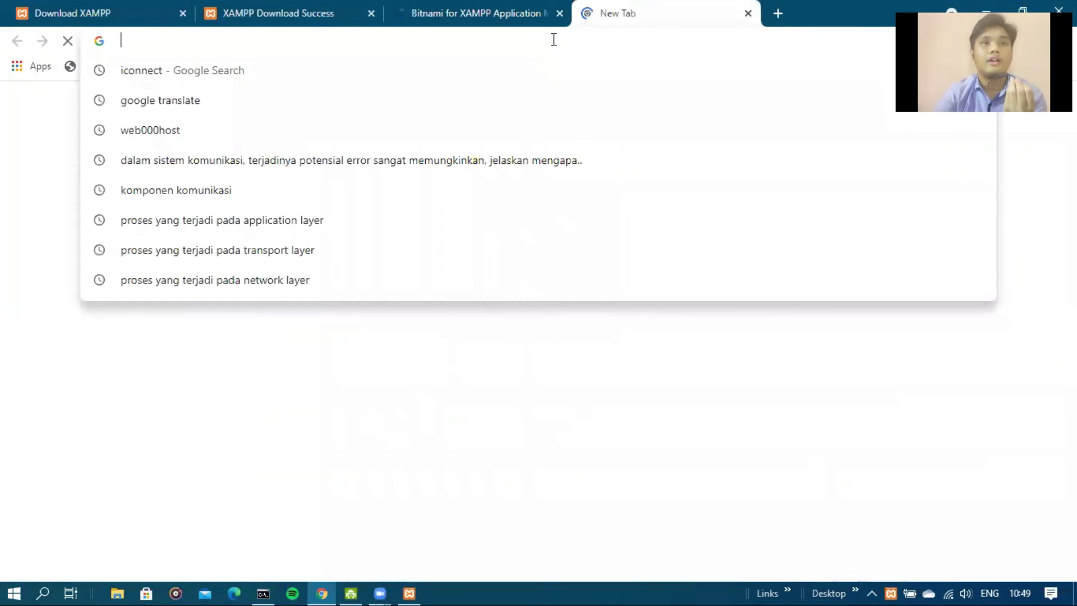
{"action": "type", "text": "locaa"}
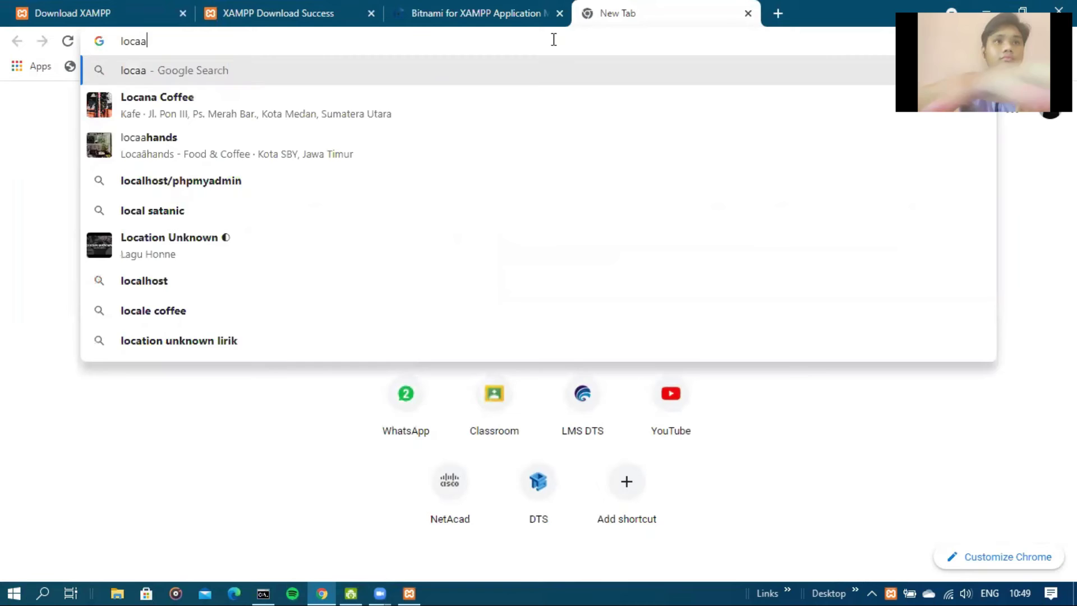
{"action": "key", "text": "BackSpace"}
{"action": "type", "text": "lhis"}
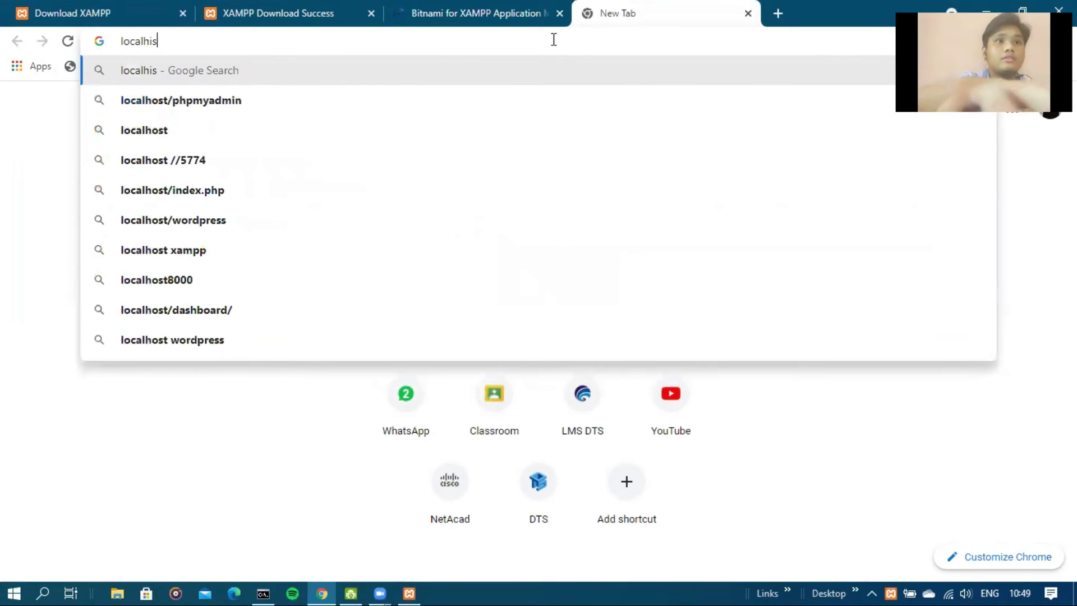
{"action": "key", "text": "BackSpace"}
{"action": "key", "text": "BackSpace"}
{"action": "type", "text": "ost/"}
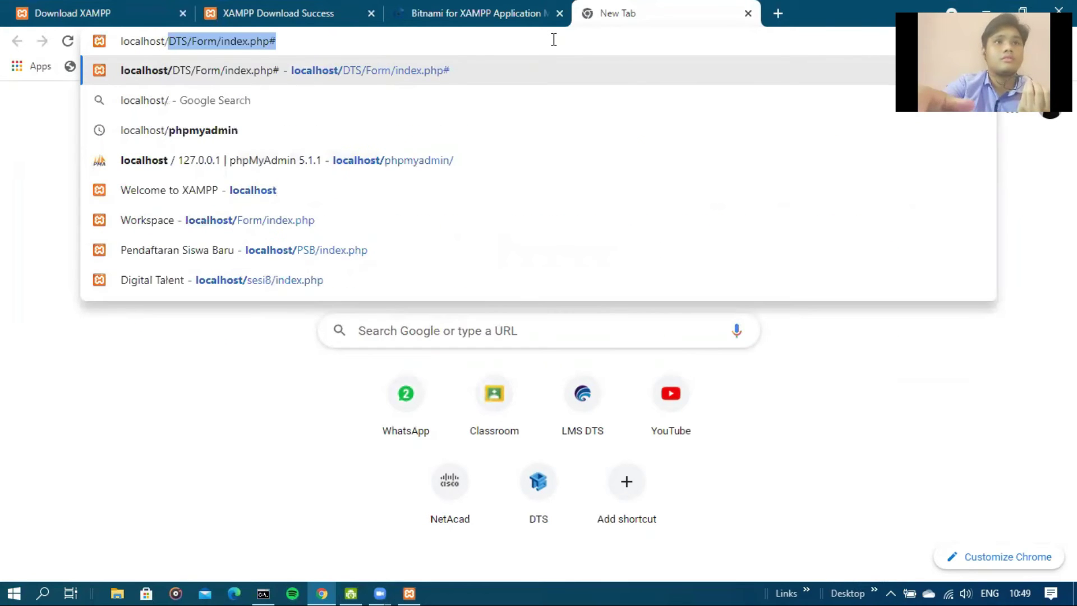
{"action": "key", "text": "BackSpace"}
{"action": "key", "text": "Return"}
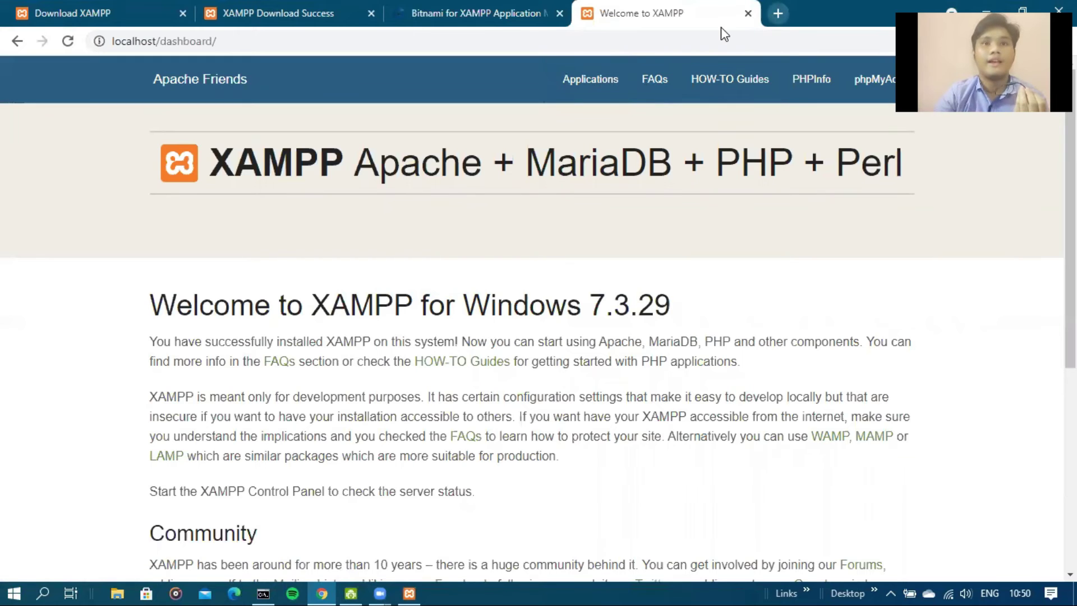
Step: Glance at the XAMPP Control Panel, return to the browser and load localhost/phpmyadmin/ in a new tab
{"action": "left_click", "coordinate": [410, 584]}
{"action": "left_click", "coordinate": [410, 590]}
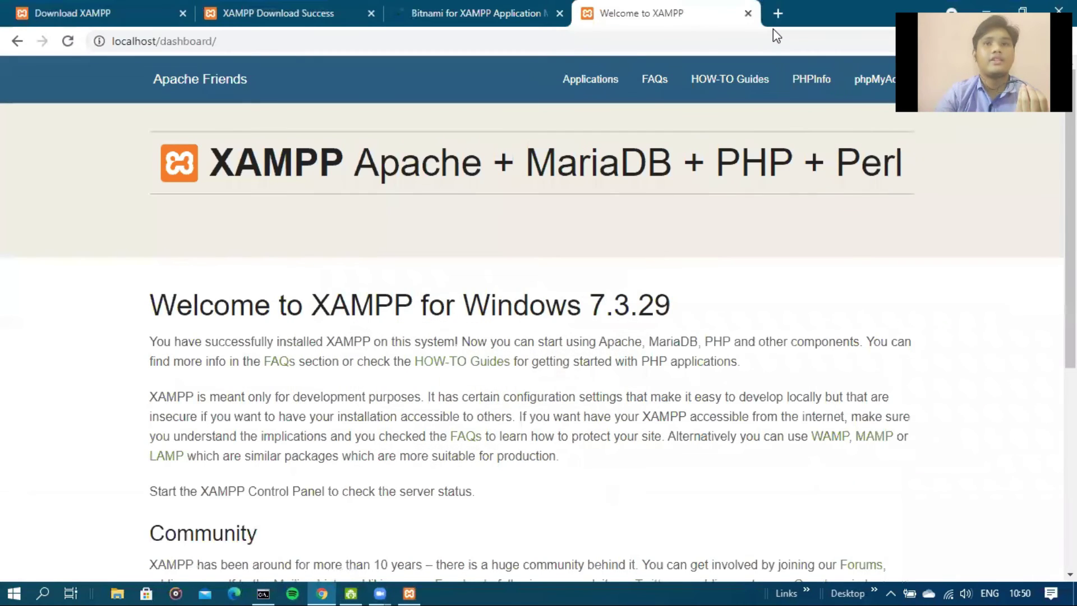
{"action": "key", "text": "ctrl+t"}
{"action": "type", "text": "loc"}
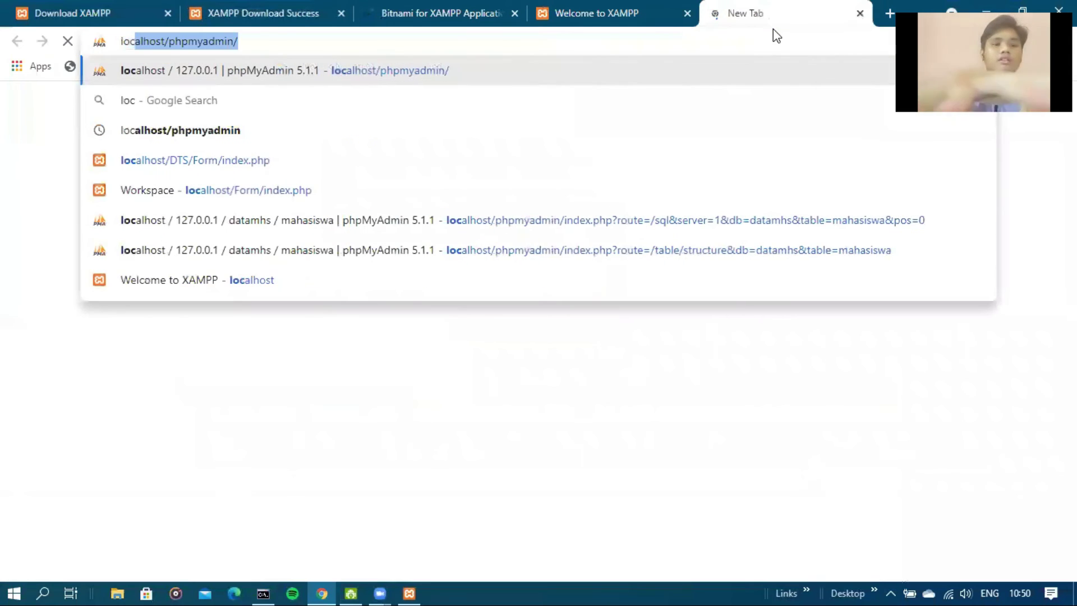
{"action": "type", "text": "alhost"}
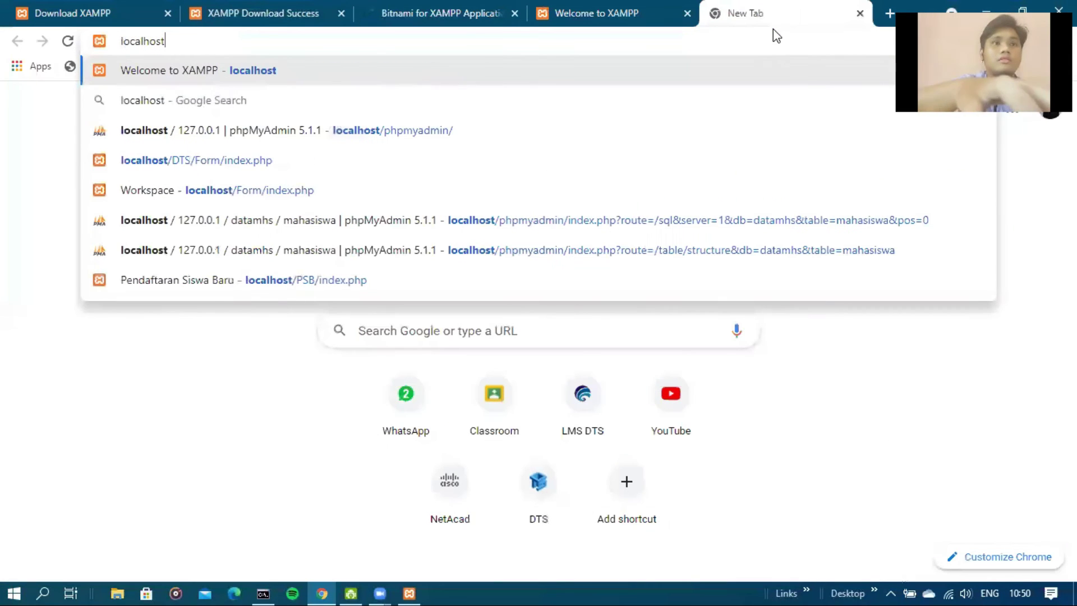
{"action": "type", "text": "/php"}
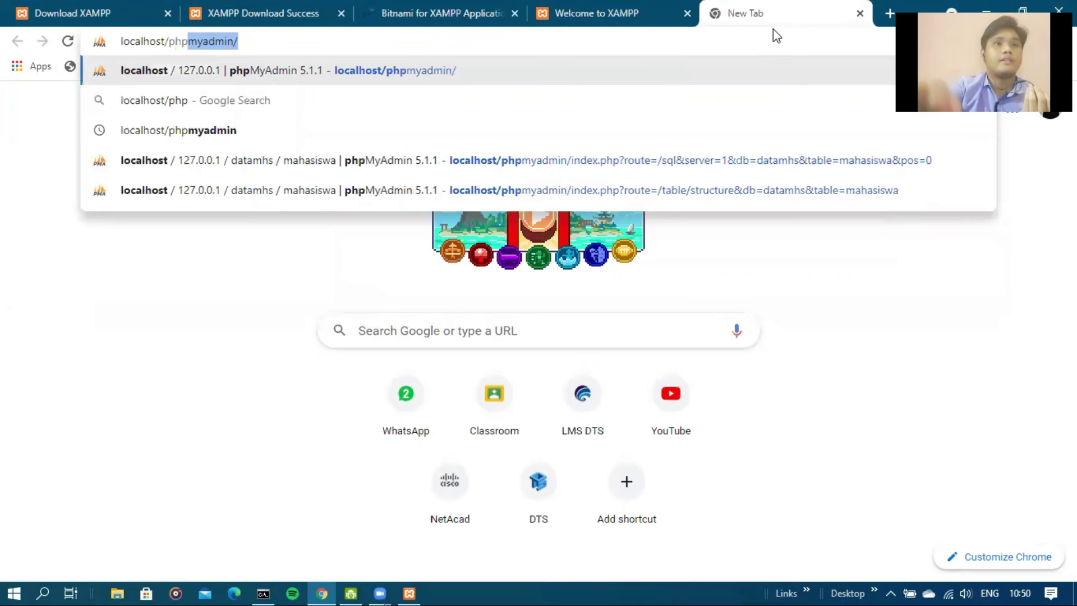
{"action": "key", "text": "Return"}
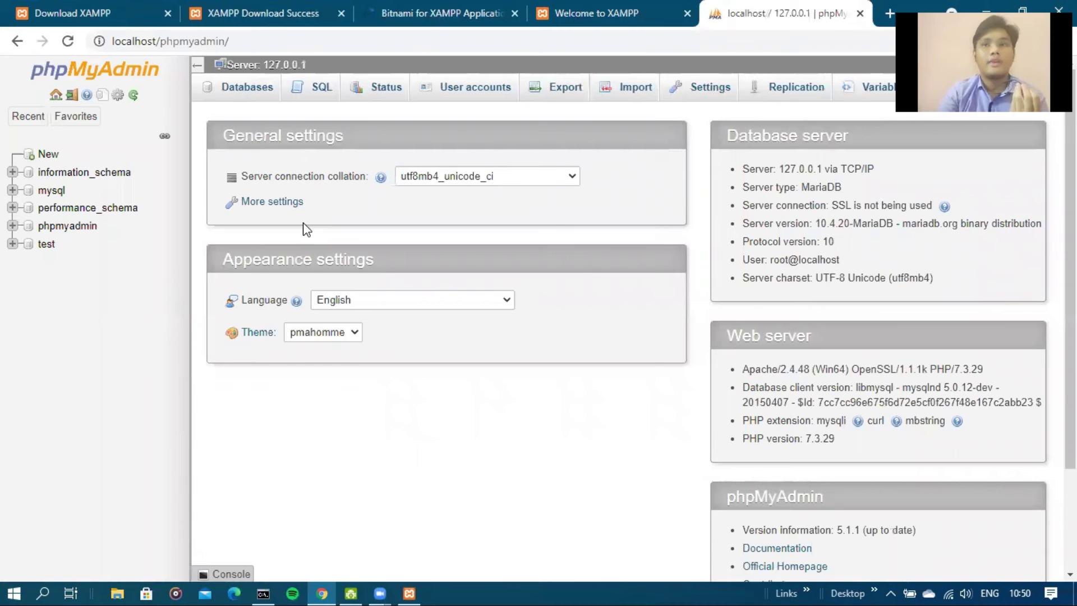
Step: Bring the XAMPP Control Panel in front of the phpMyAdmin page, adjust the window's height and move it slightly down
{"action": "left_click", "coordinate": [419, 582]}
{"action": "left_click", "coordinate": [419, 582]}
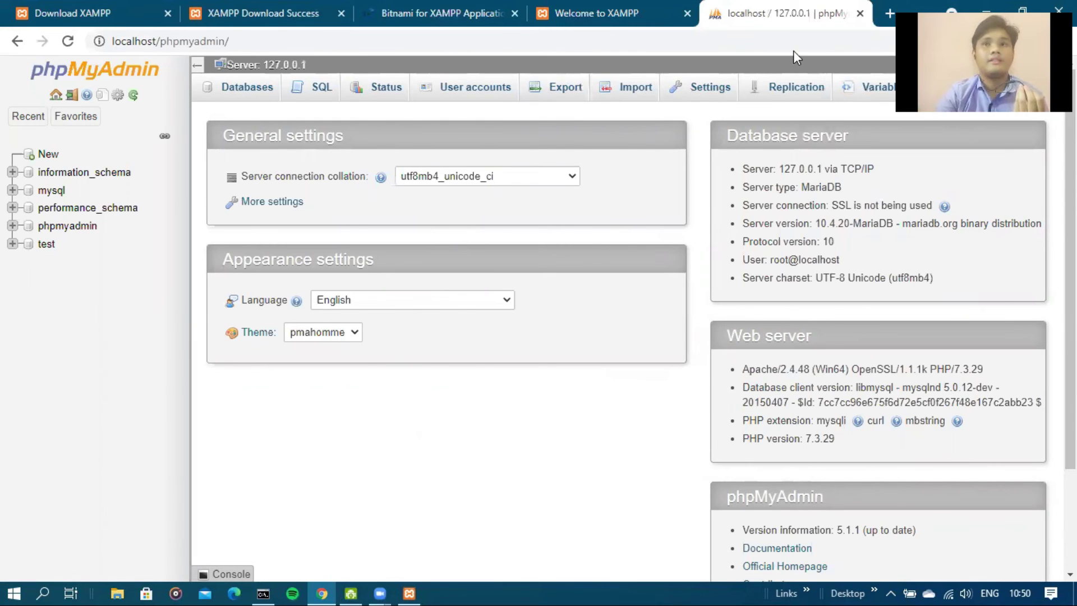
{"action": "key", "text": "alt+Tab"}
{"action": "left_click_drag", "start_coordinate": [542, 426], "coordinate": [542, 440]}
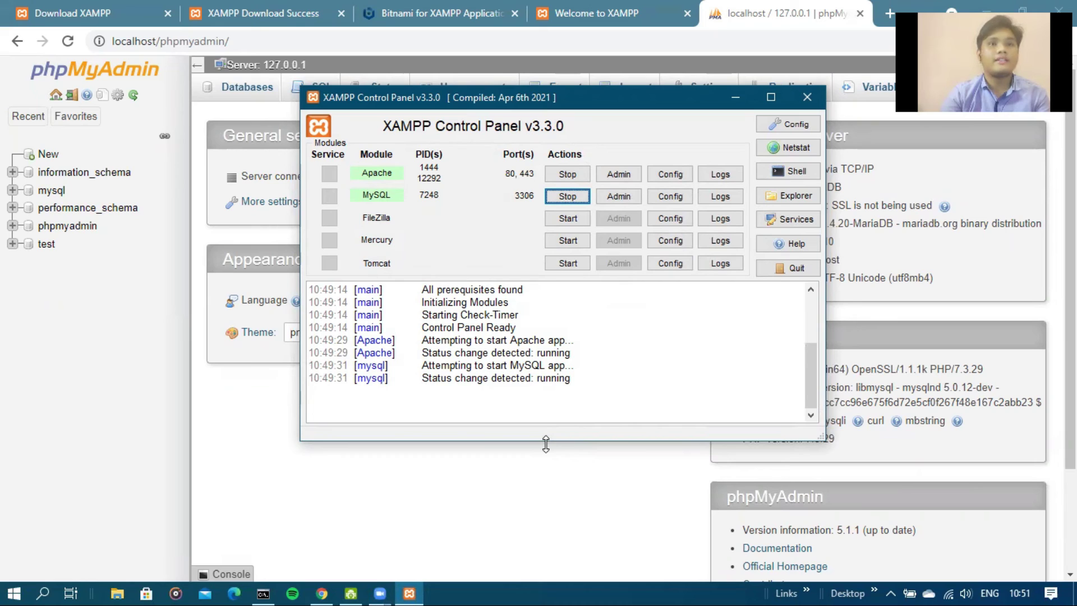
{"action": "left_click_drag", "start_coordinate": [546, 443], "coordinate": [552, 415]}
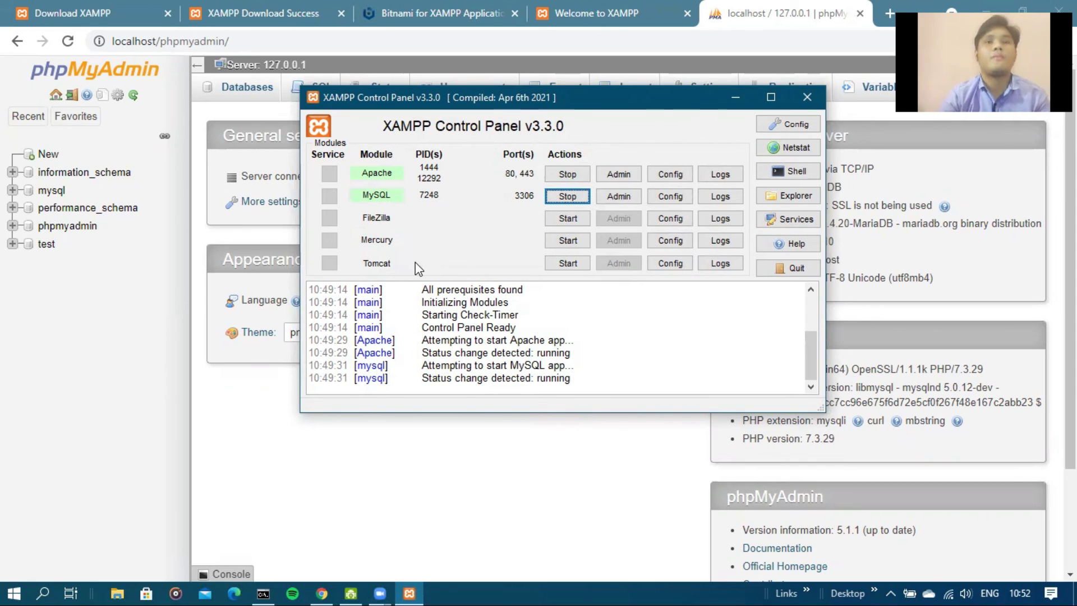
{"action": "left_click_drag", "start_coordinate": [496, 96], "coordinate": [496, 115]}
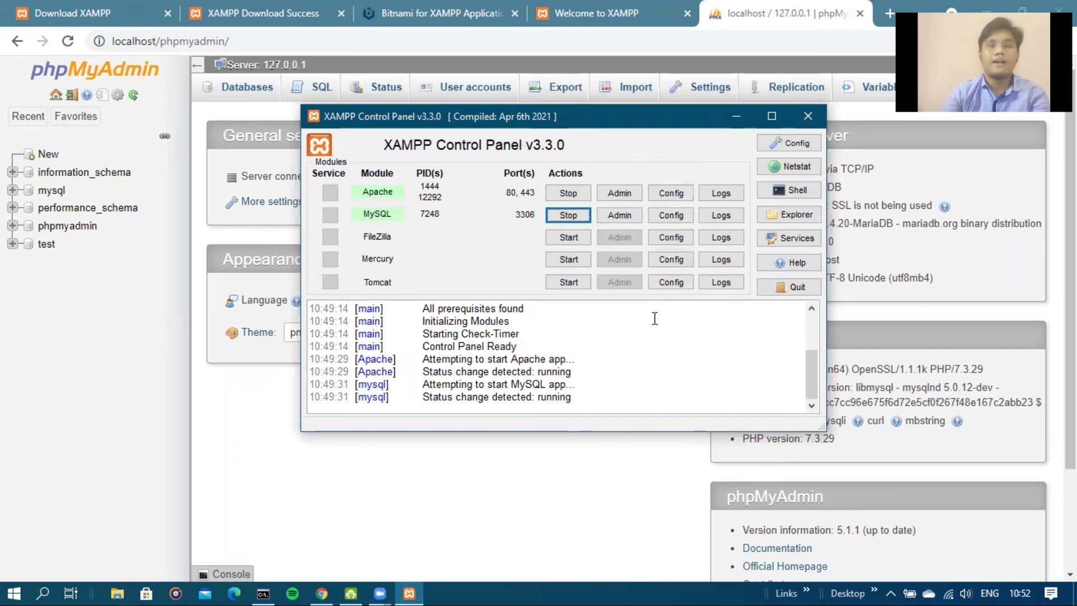
{"action": "scroll", "coordinate": [599, 360], "scroll_direction": "up", "scroll_amount": 2}
{"action": "scroll", "coordinate": [599, 359], "scroll_direction": "up", "scroll_amount": 2}
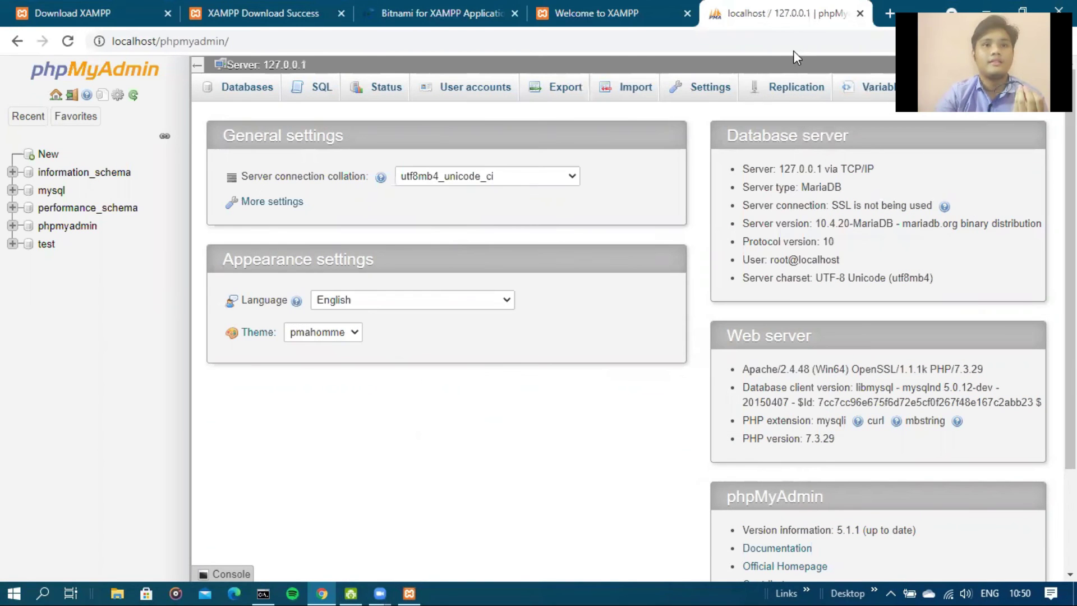